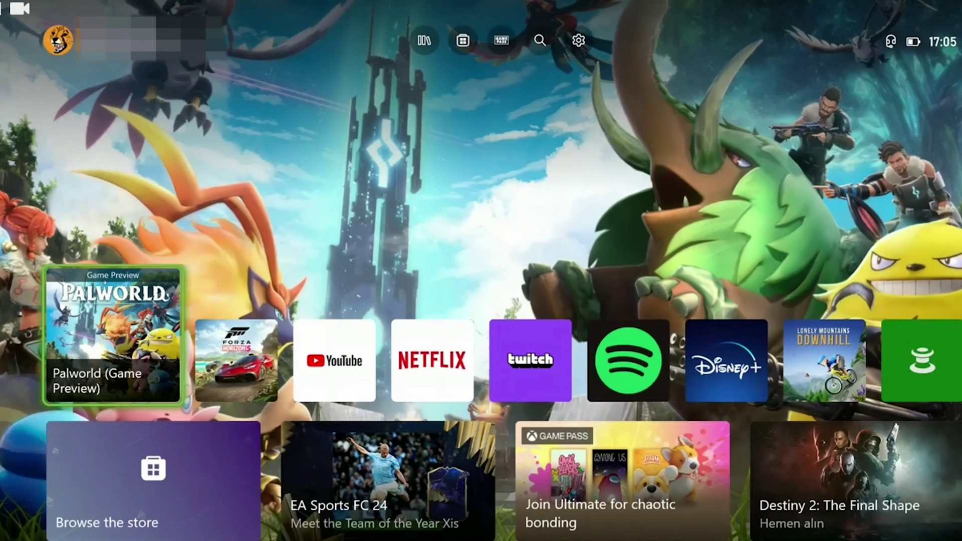
Step: Open Palworld's Manage game and add-ons page from the games library
key("super")
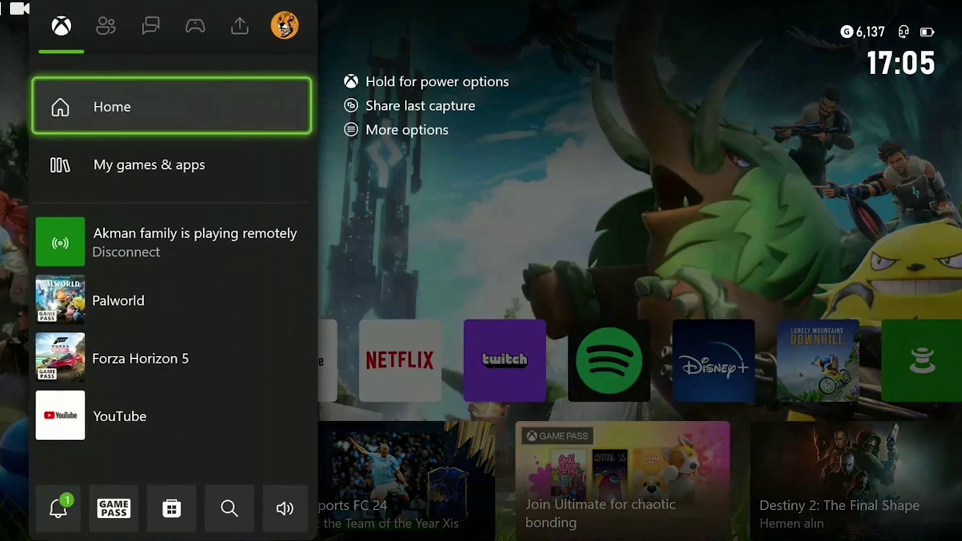
key("Down")
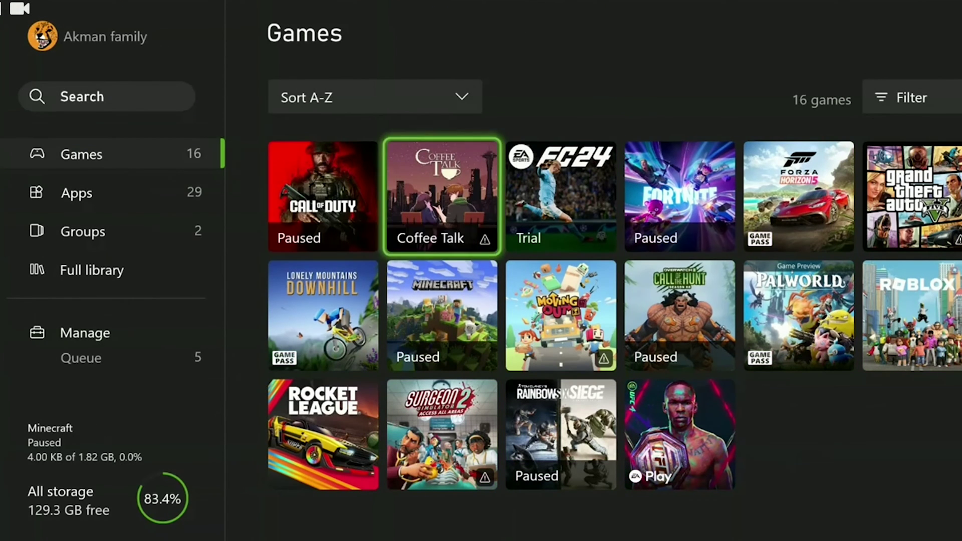
key("Down")
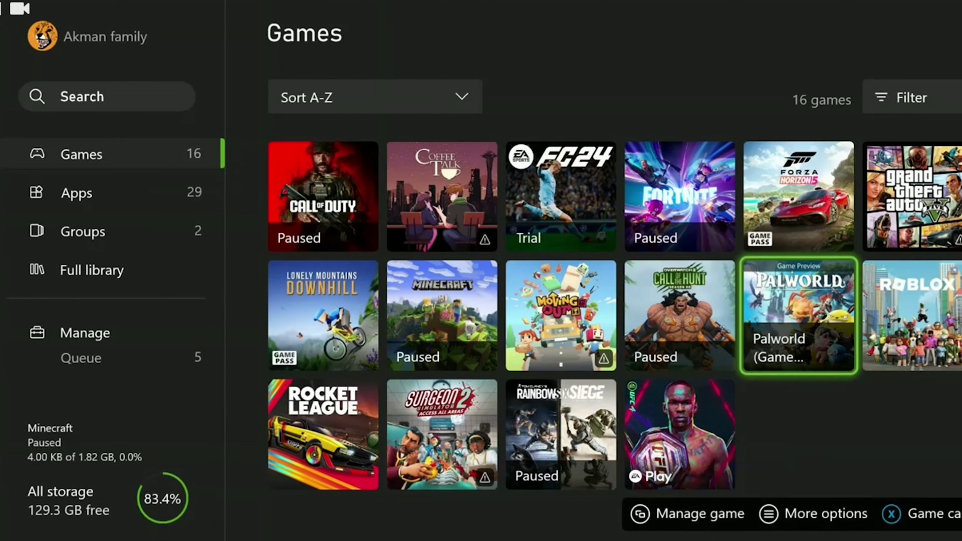
key("Menu")
key("Down")
key("Down")
key("Down")
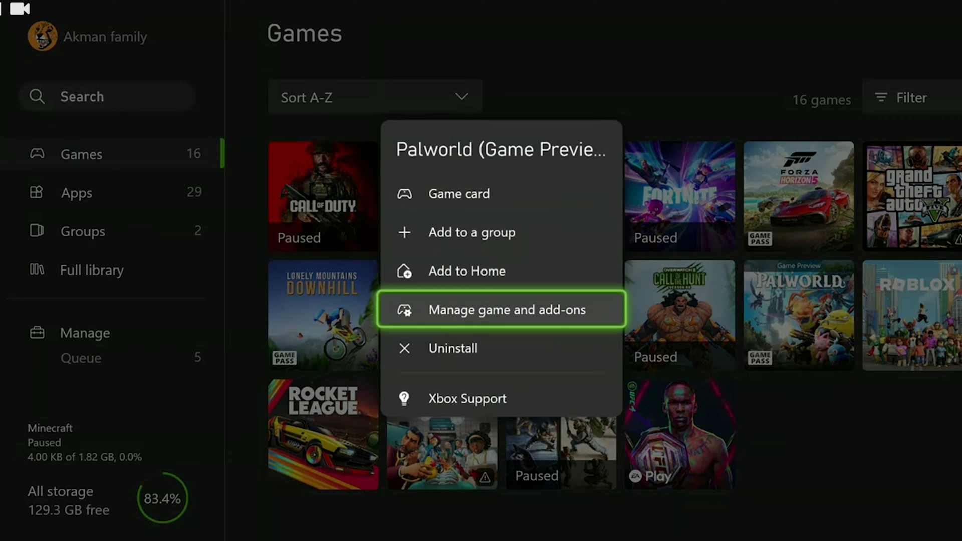
key("Return")
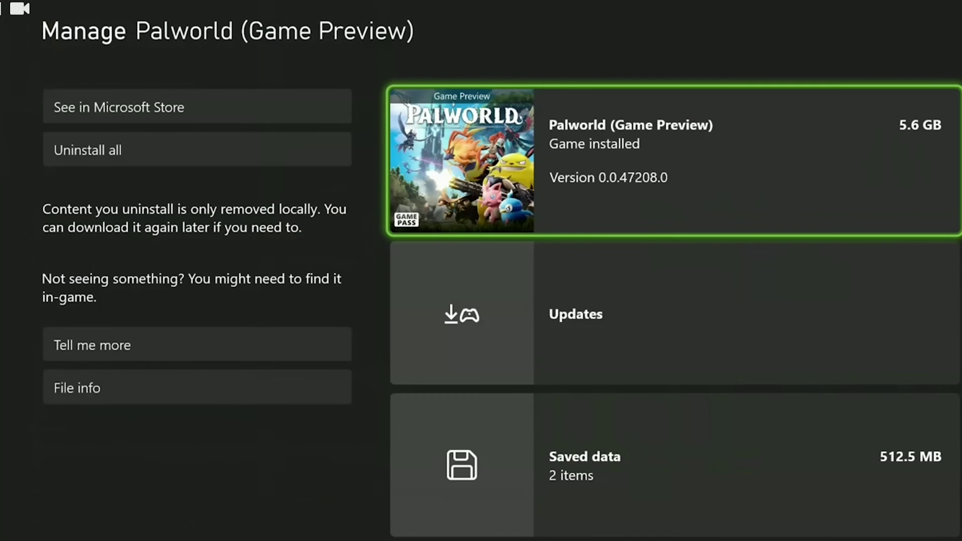
Step: Delete the profile's Palworld saved data from this console only
key("Down")
key("Down")
key("Return")
key("Down")
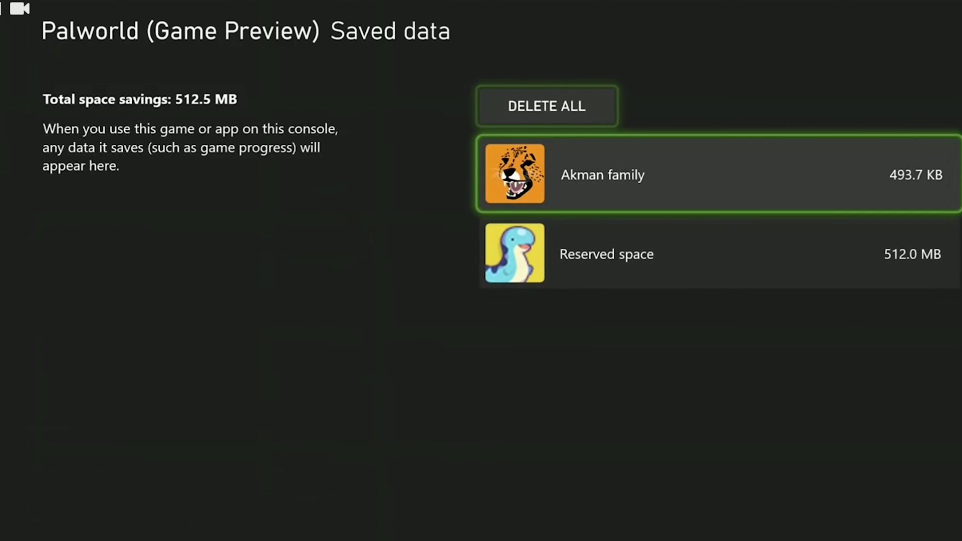
key("Return")
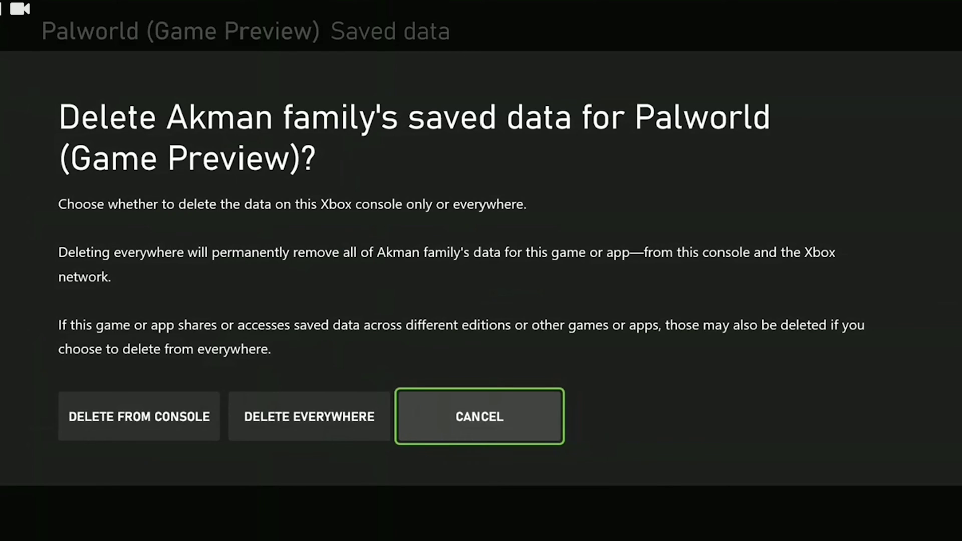
key("Left")
key("Left")
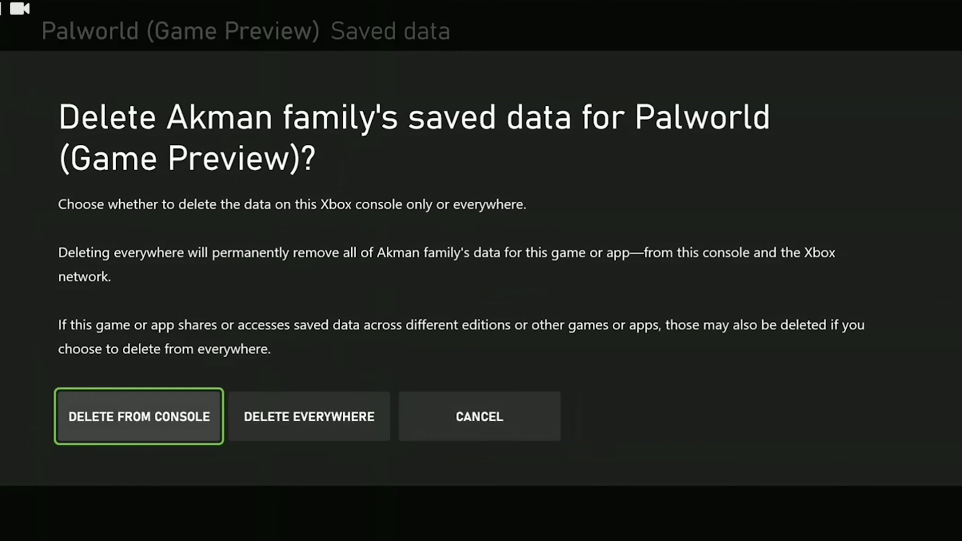
key("Return")
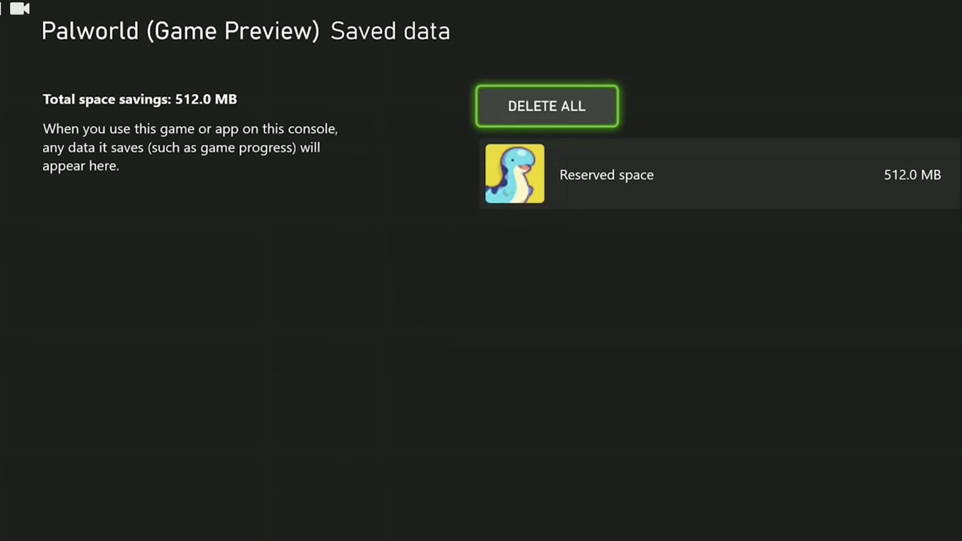
Step: Clear Palworld's Reserved space
key("Down")
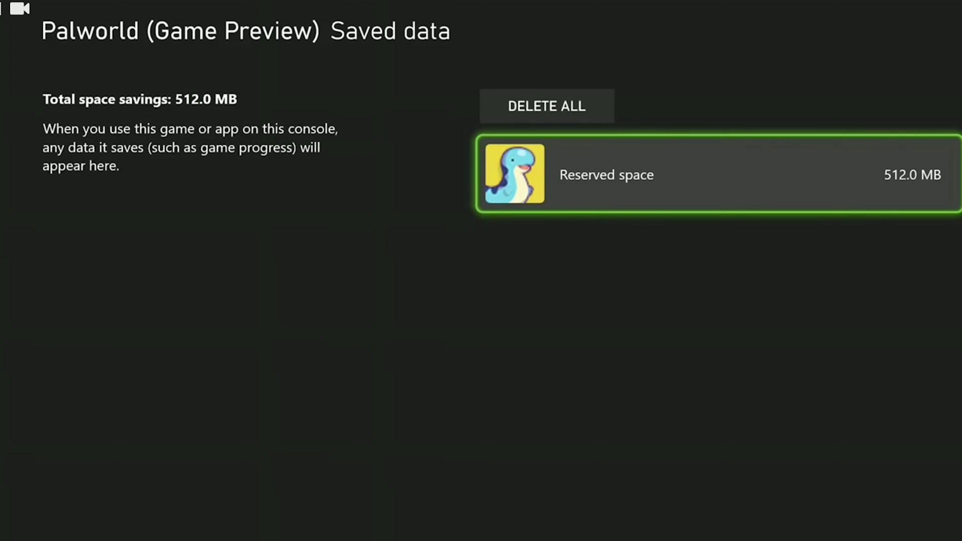
key("Return")
key("Left")
key("Return")
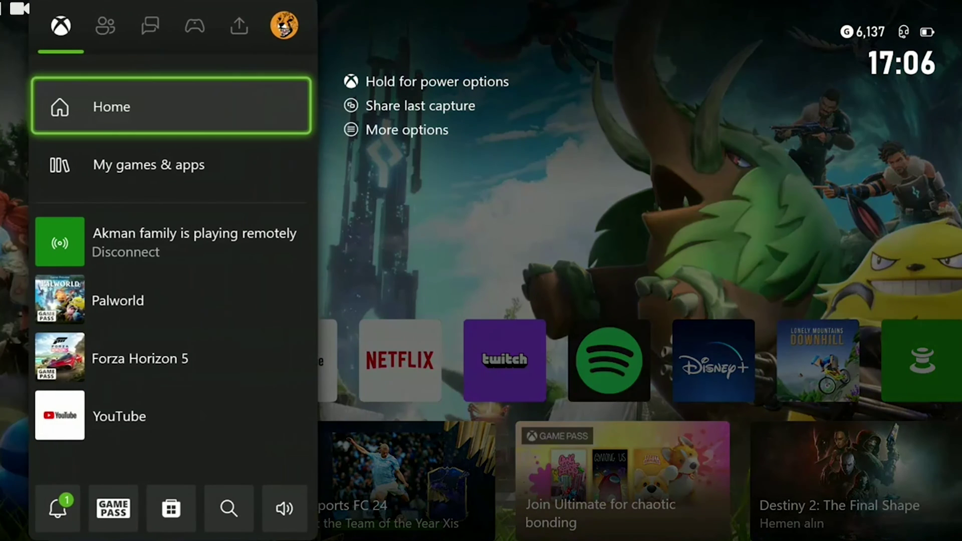
Step: Open Settings from Profile & system and go to Devices & connections > Blu-ray
key("Right")
key("Right")
key("Right")
key("Right")
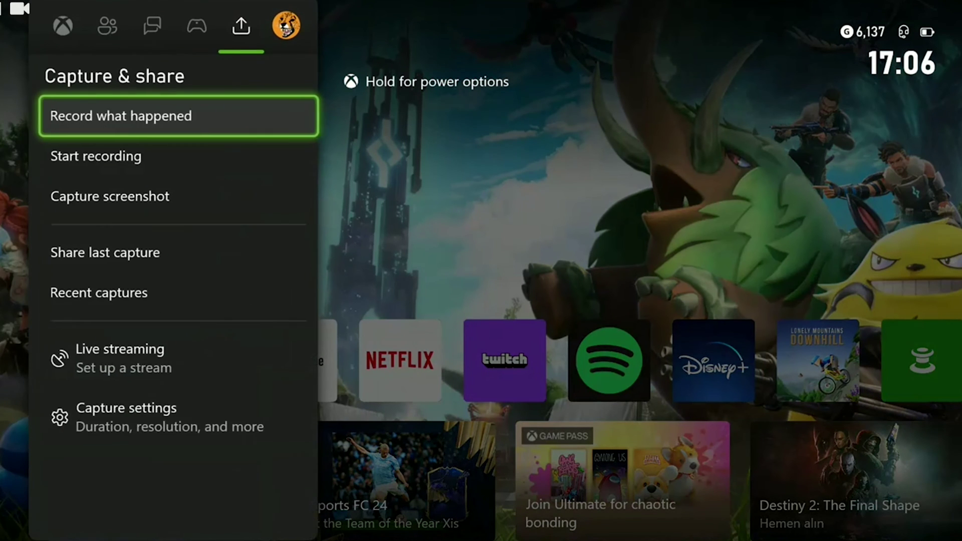
key("Right")
key("Down")
key("Down")
key("Down")
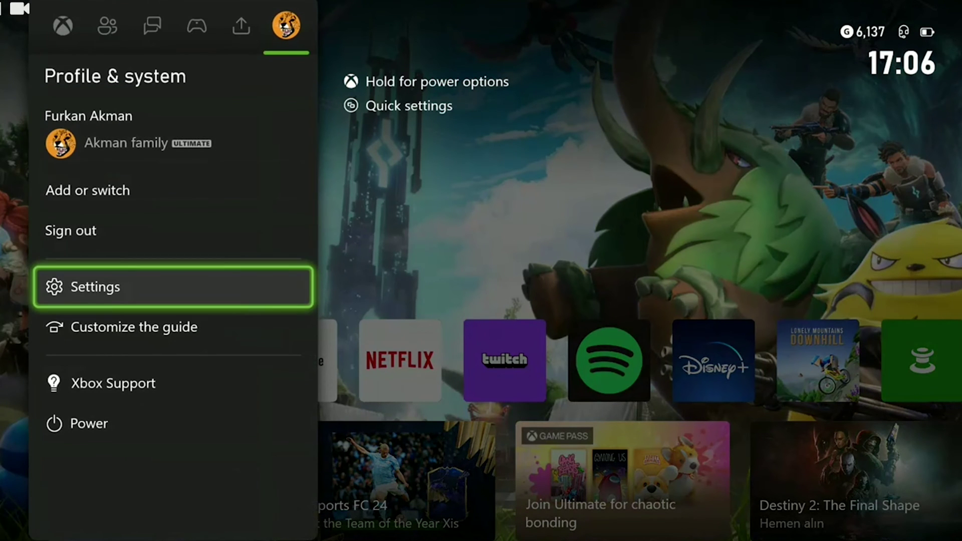
key("Return")
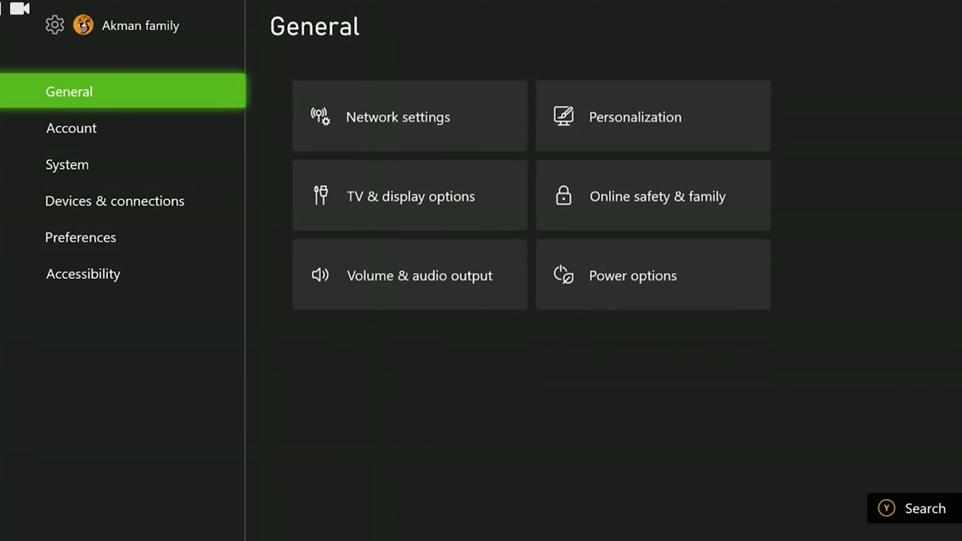
key("Down")
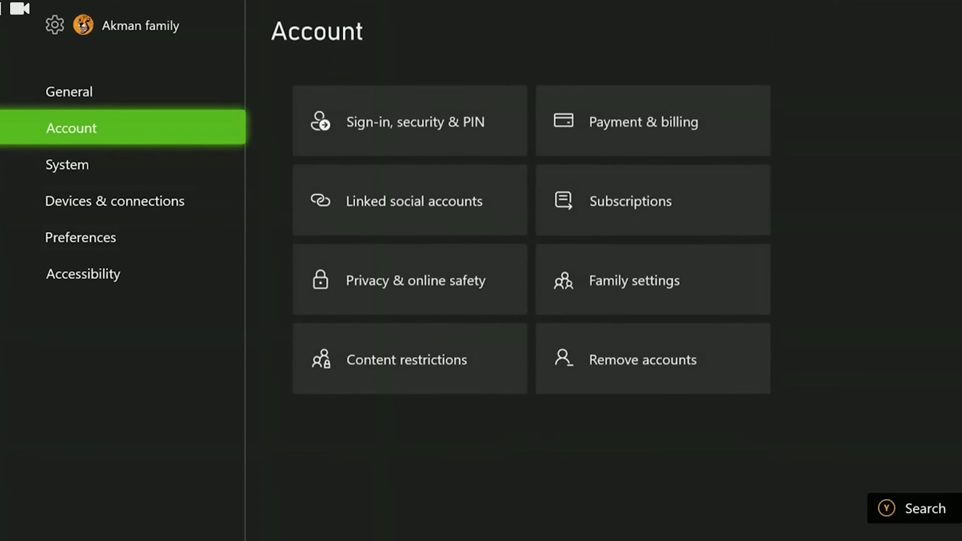
key("Down")
key("Down")
key("Right")
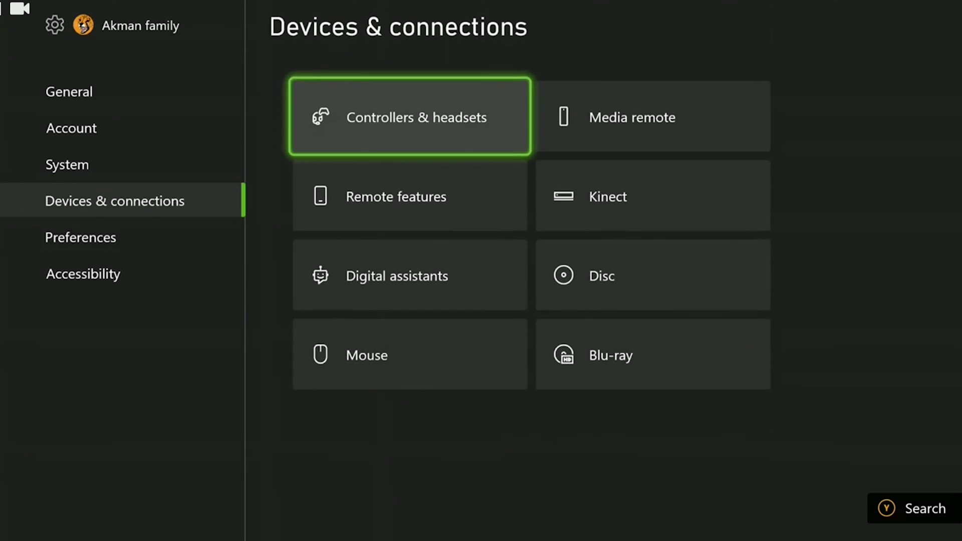
key("Right")
key("Down")
key("Down")
key("Down")
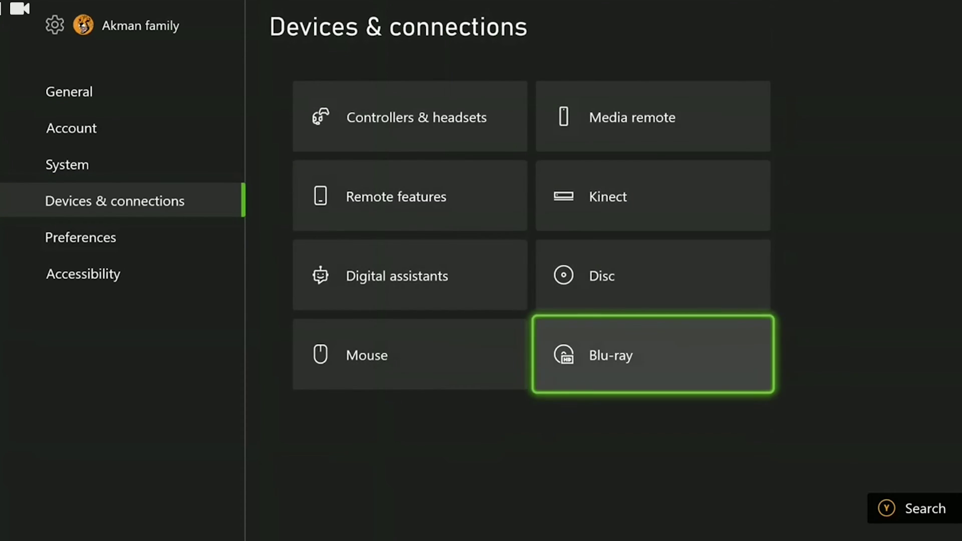
key("Return")
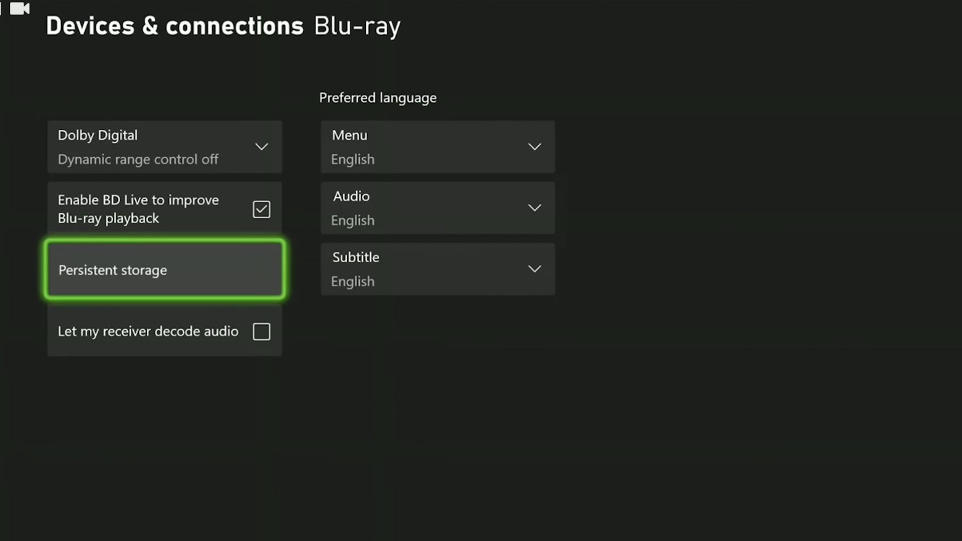
Step: Clear the Blu-ray persistent storage and return to Devices & connections
key("Return")
key("Left")
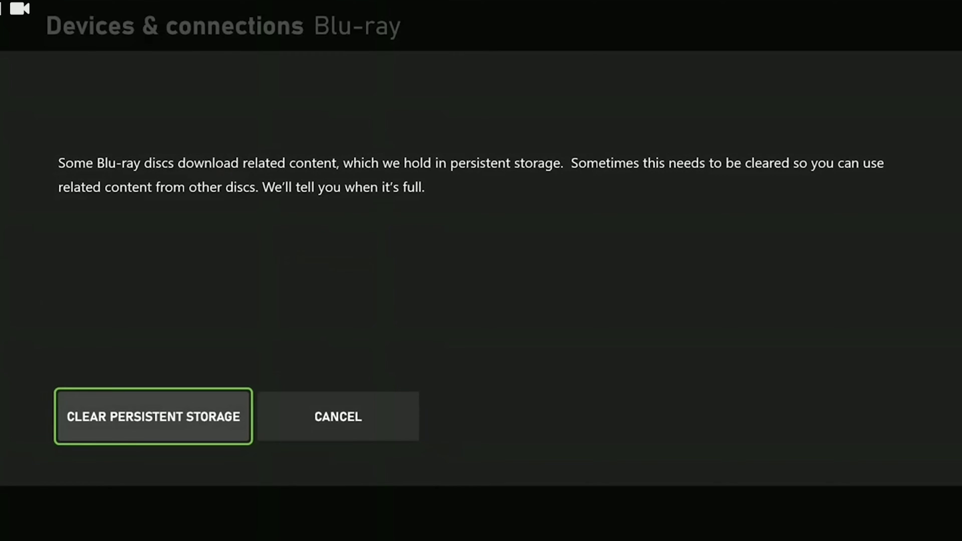
key("Return")
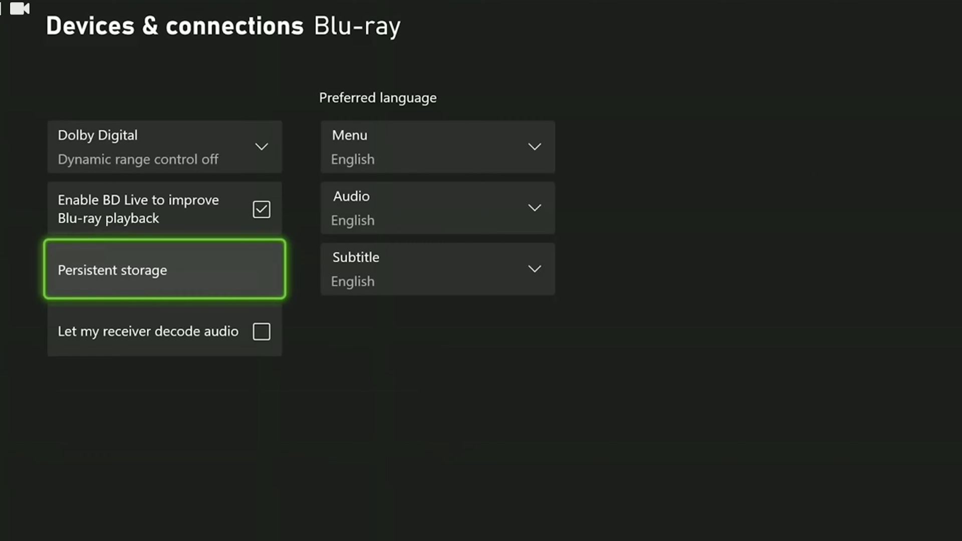
key("Escape")
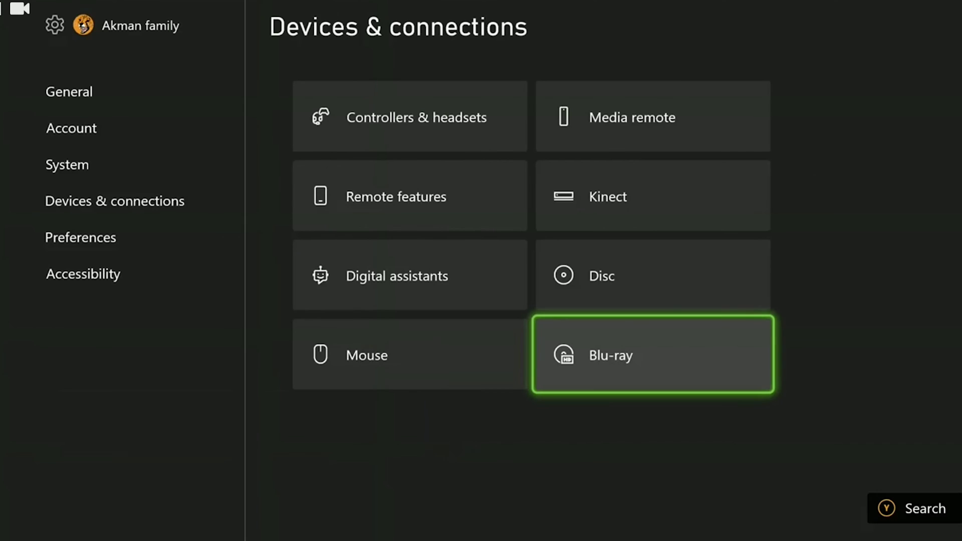
Step: Clear the alternate MAC address under Network settings > Advanced settings
key("Up")
key("Up")
key("Up")
key("Left")
key("Left")
key("Up")
key("Up")
key("Up")
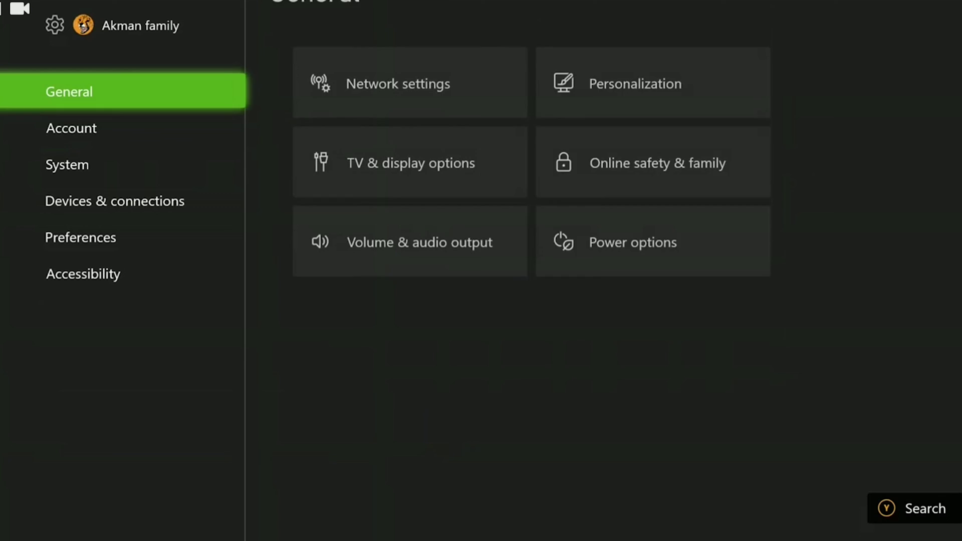
key("Right")
key("Return")
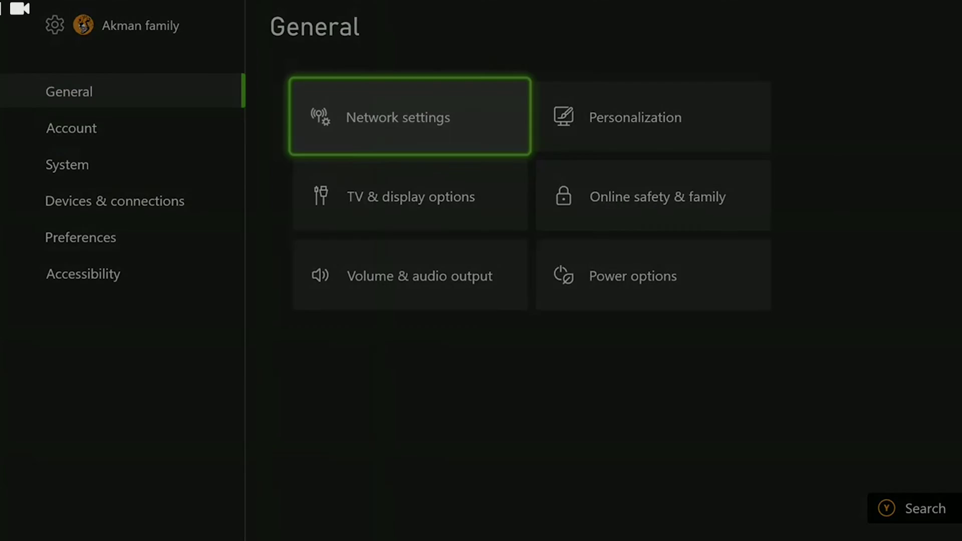
key("Return")
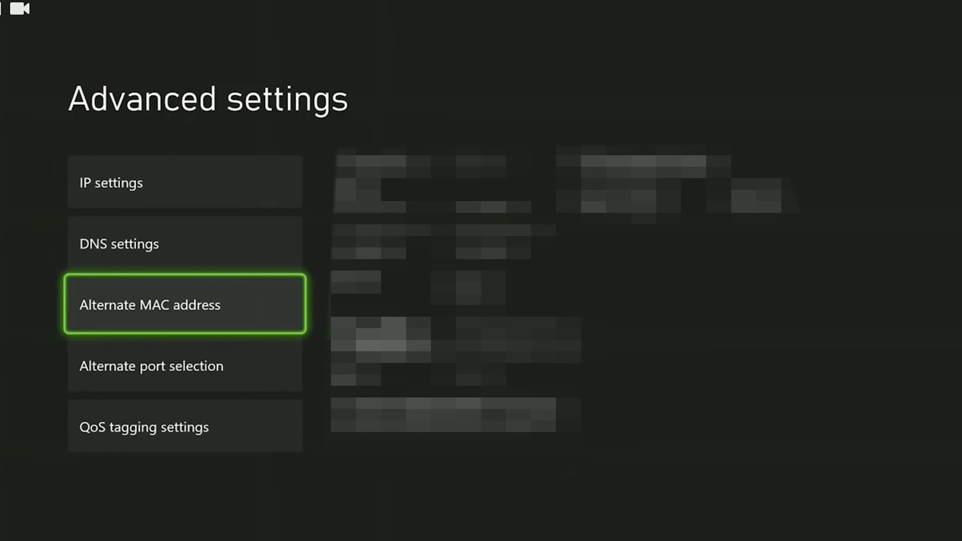
key("Return")
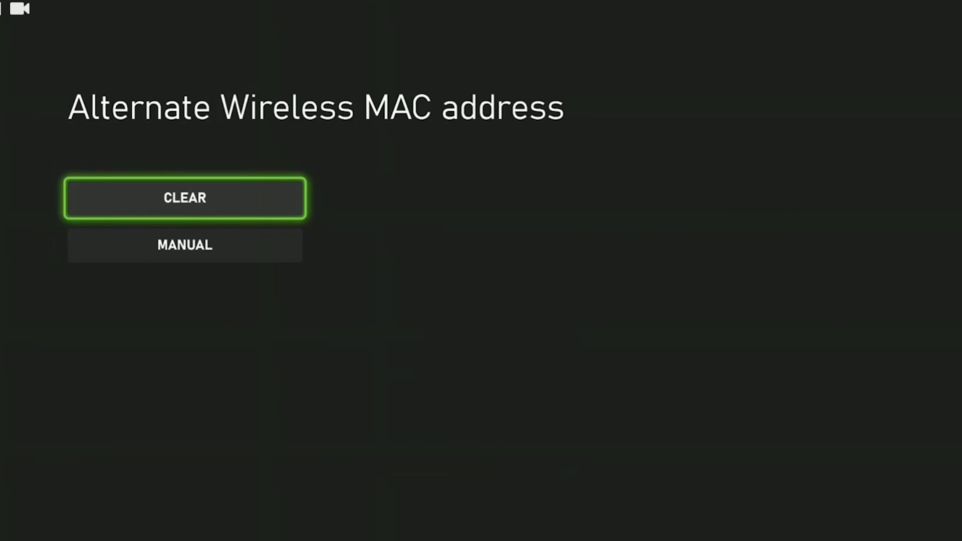
key("Return")
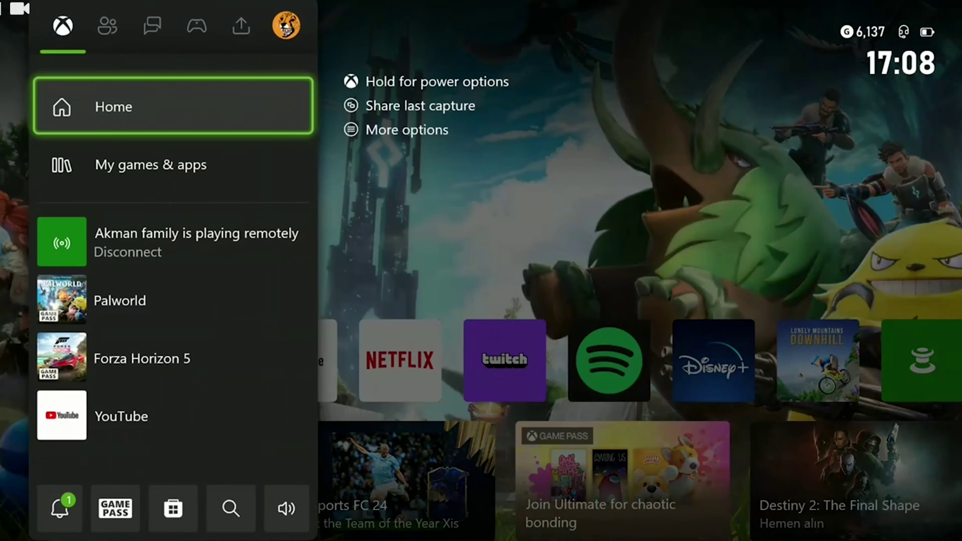
Step: Open Network settings > Advanced settings > DNS settings and choose Manual
key("Right")
key("Right")
key("Right")
key("Right")
key("Right")
key("Down")
key("Down")
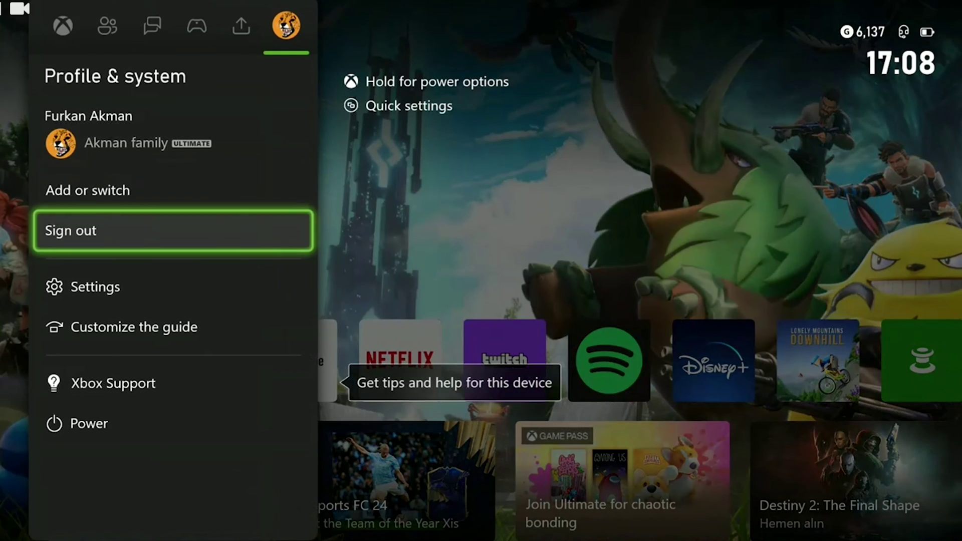
key("Down")
key("Return")
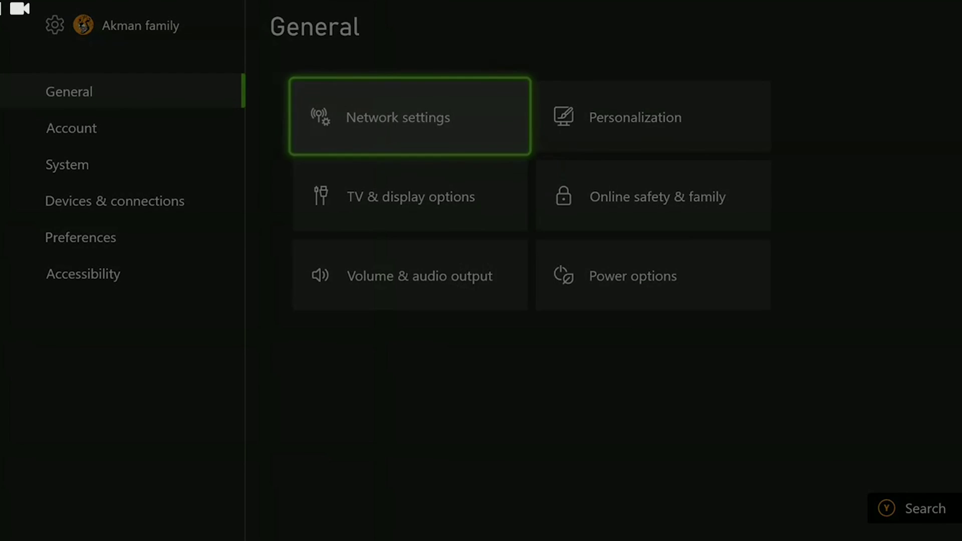
key("Return")
key("Right")
key("Down")
key("Down")
key("Down")
key("Down")
key("Return")
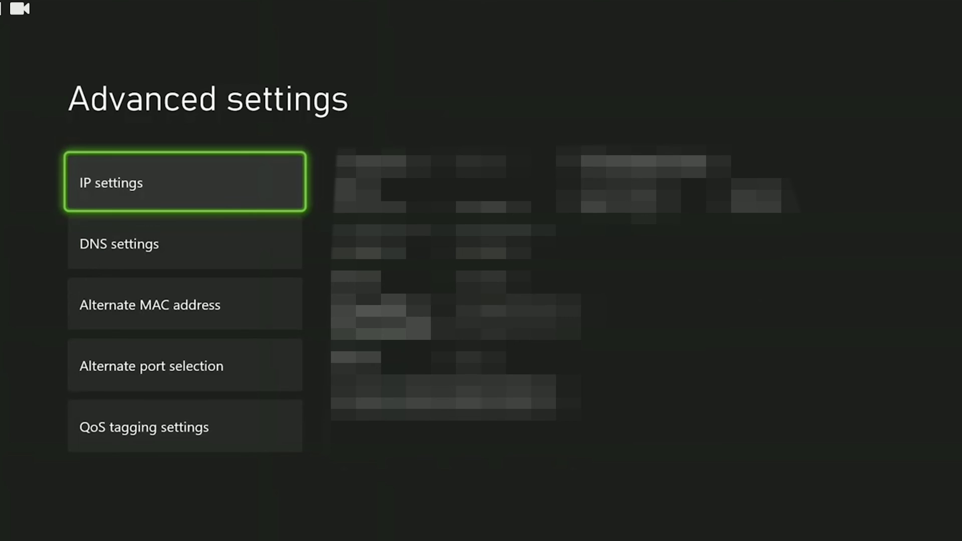
key("Down")
key("Return")
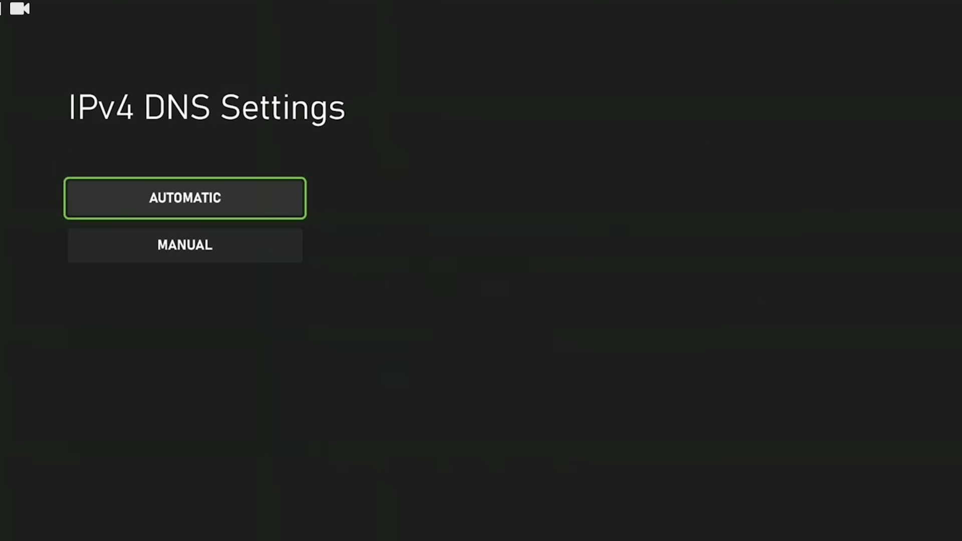
key("Down")
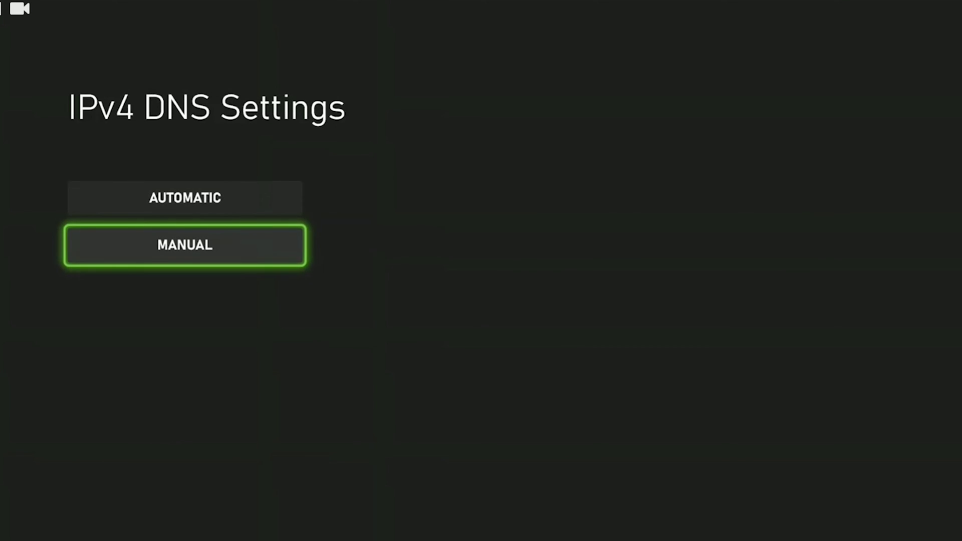
key("Return")
Step: Enter 8.8.8.8 as the primary IPv4 DNS and confirm it
key("Down")
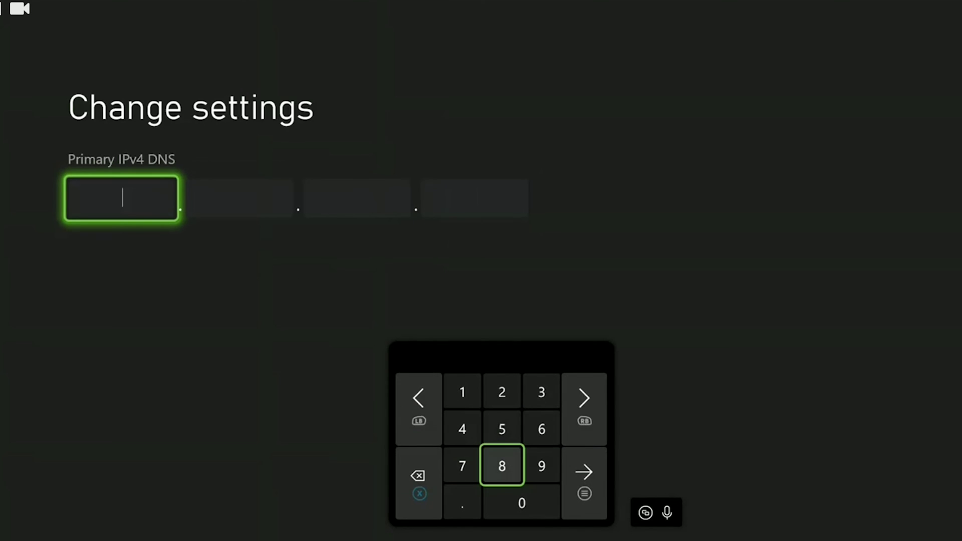
type("8")
key("Up")
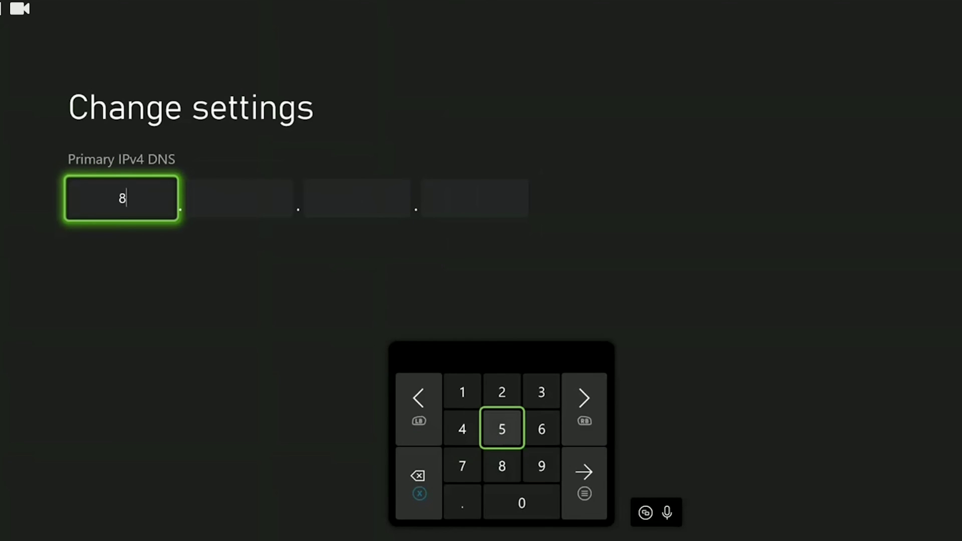
key("Right")
key("Right")
key("Return")
key("Left")
key("Down")
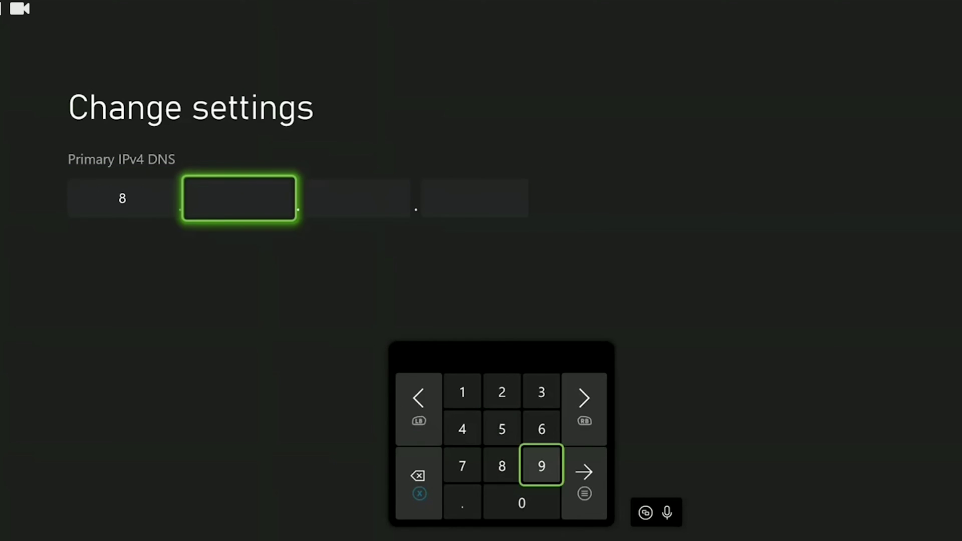
key("Left")
type("8")
key("Up")
key("Up")
key("Right")
key("Right")
key("Return")
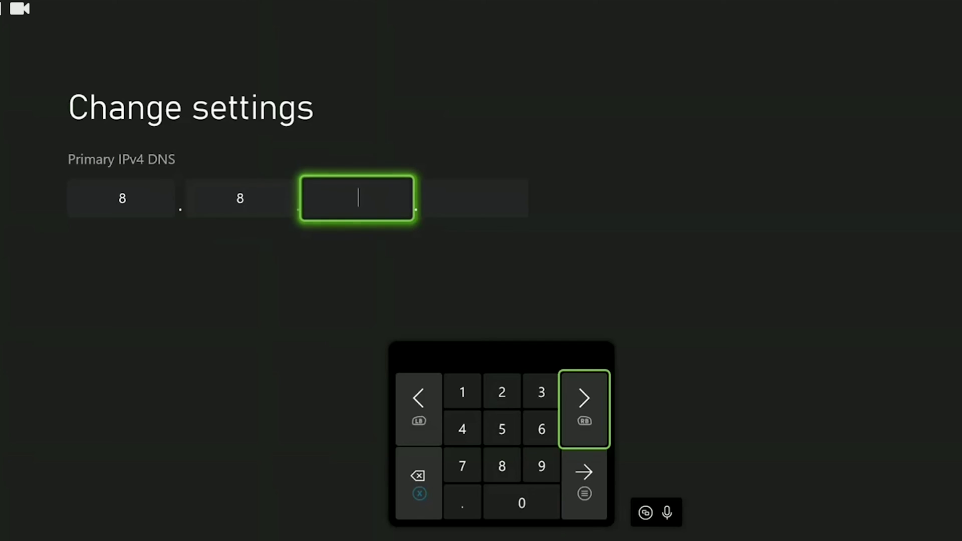
key("Down")
key("Left")
key("Left")
type("8")
key("Right")
key("Right")
key("Up")
key("Return")
key("Down")
key("Left")
key("Left")
type("8")
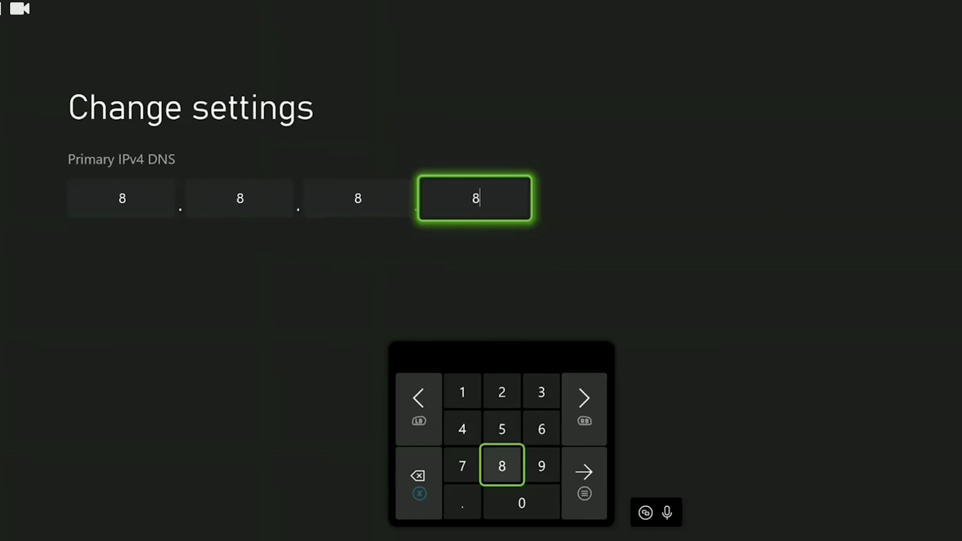
key("Right")
key("Right")
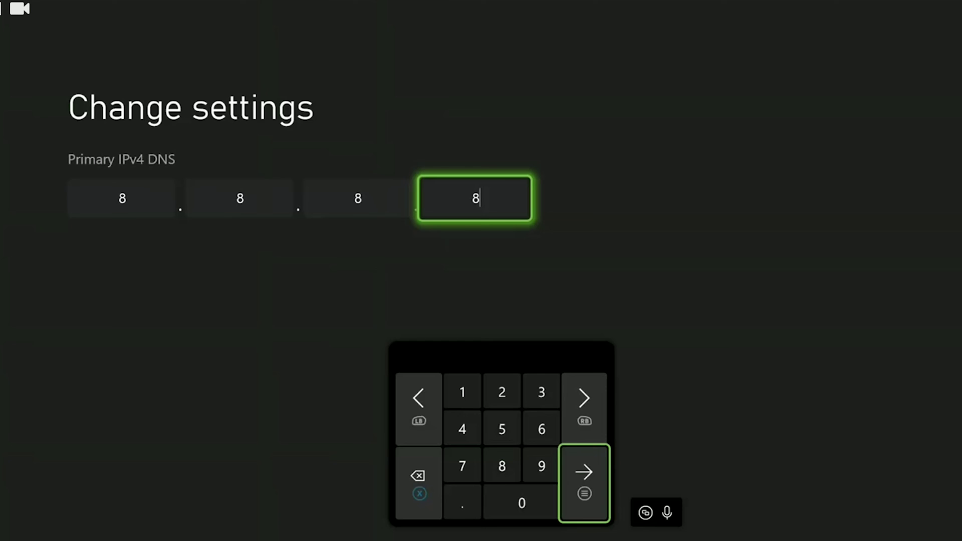
key("Return")
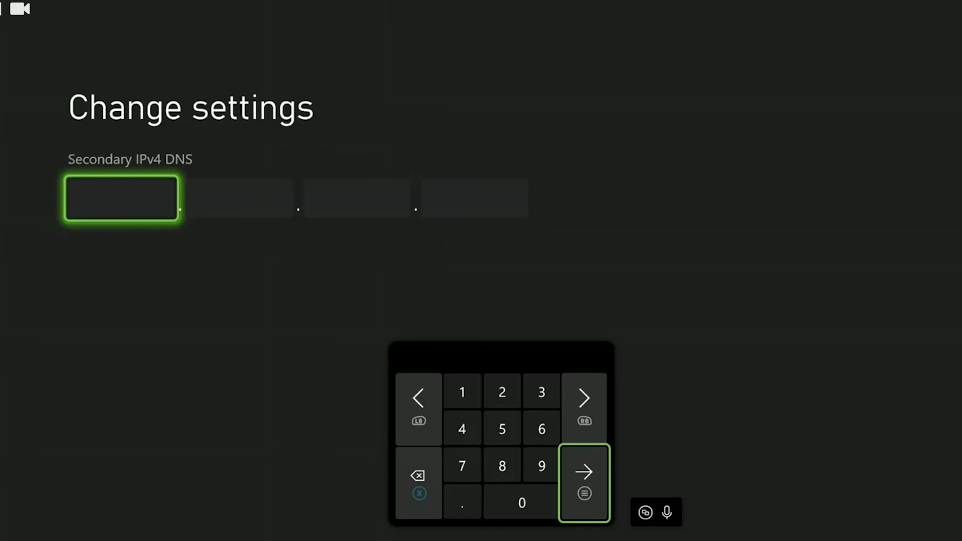
Step: Type 8.8.4.4 on the Secondary IPv4 DNS keypad and confirm it
key("Left")
key("Left")
type("8")
key("Right")
key("Up")
key("Right")
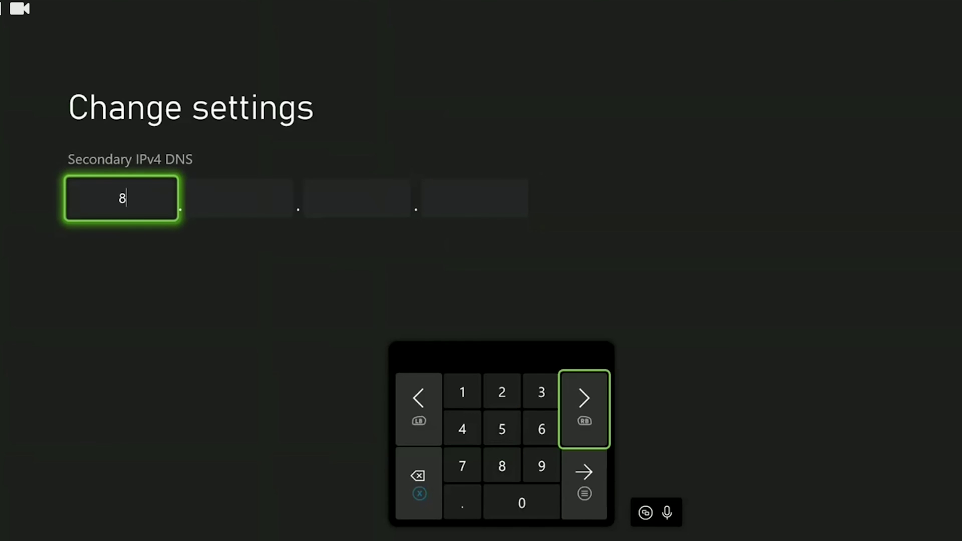
key("Return")
key("Left")
key("Down")
key("Left")
type("8")
key("Right")
key("Up")
key("Right")
key("Return")
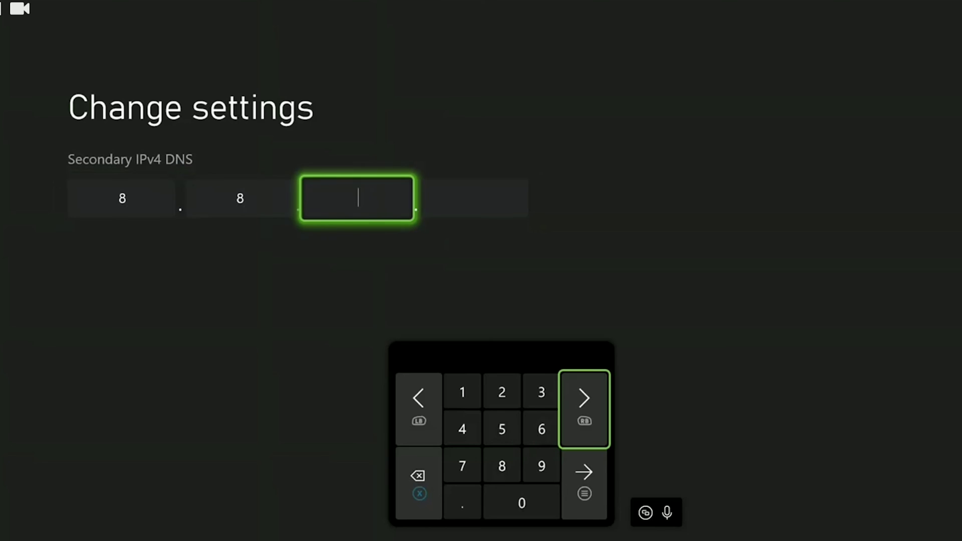
key("Left")
key("Left")
key("Left")
type("4")
key("Right")
key("Right")
key("Right")
key("Return")
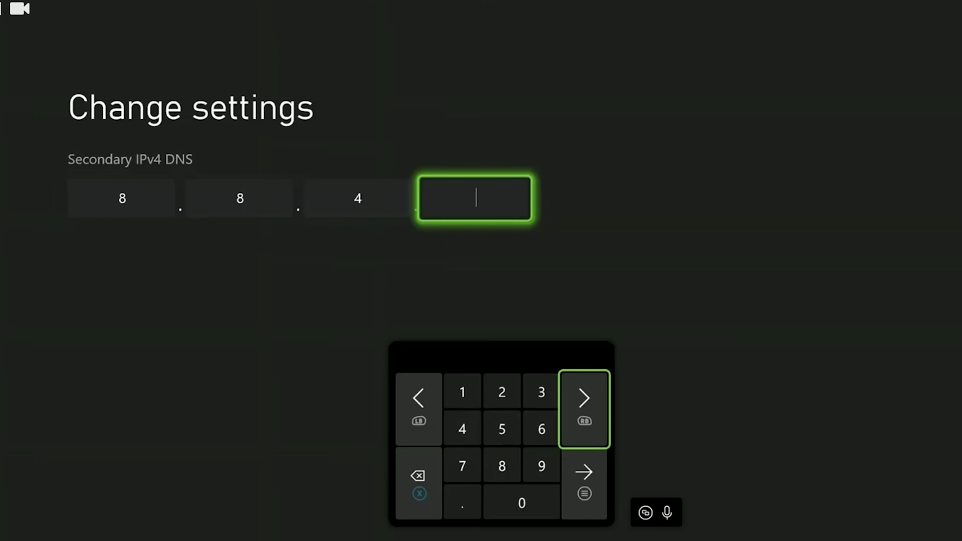
key("Left")
key("Left")
key("Left")
type("4")
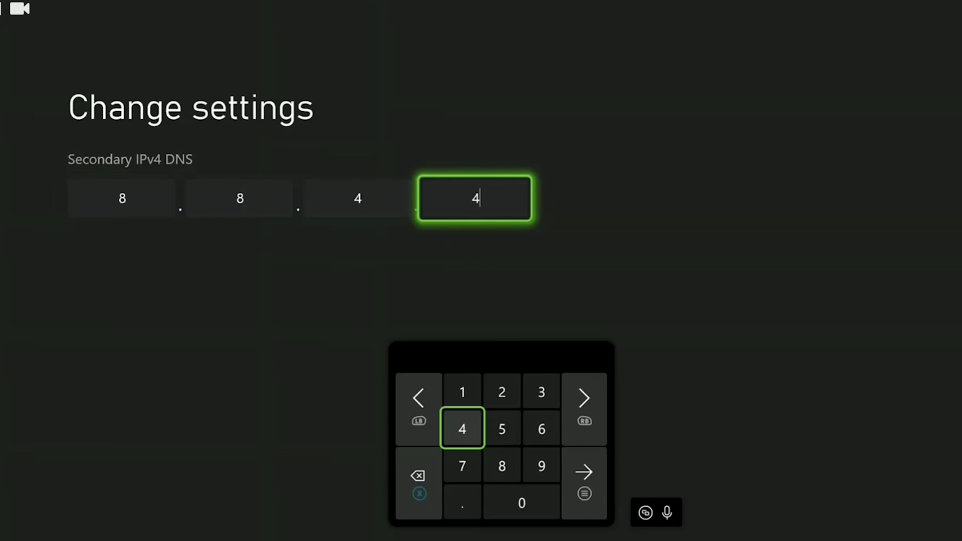
key("Right")
key("Right")
key("Down")
key("Right")
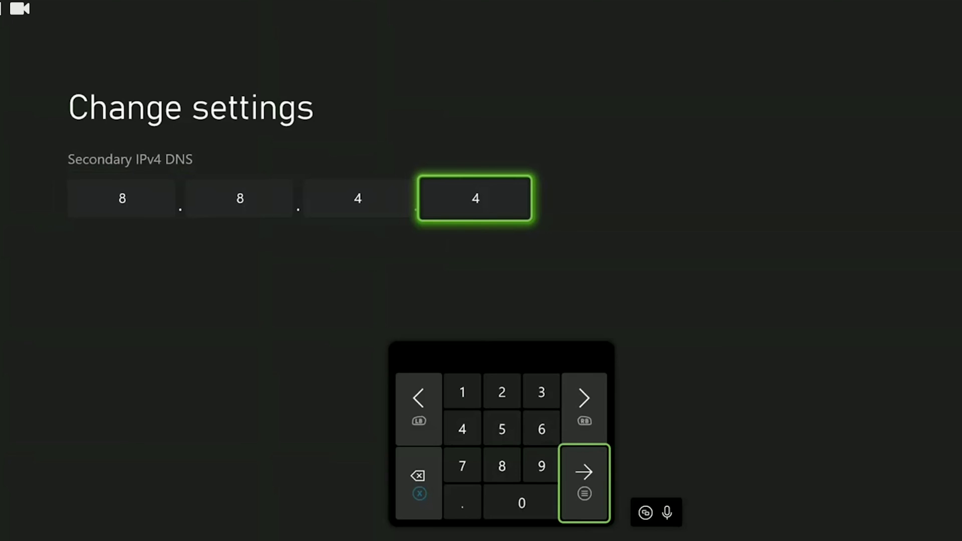
key("Return")
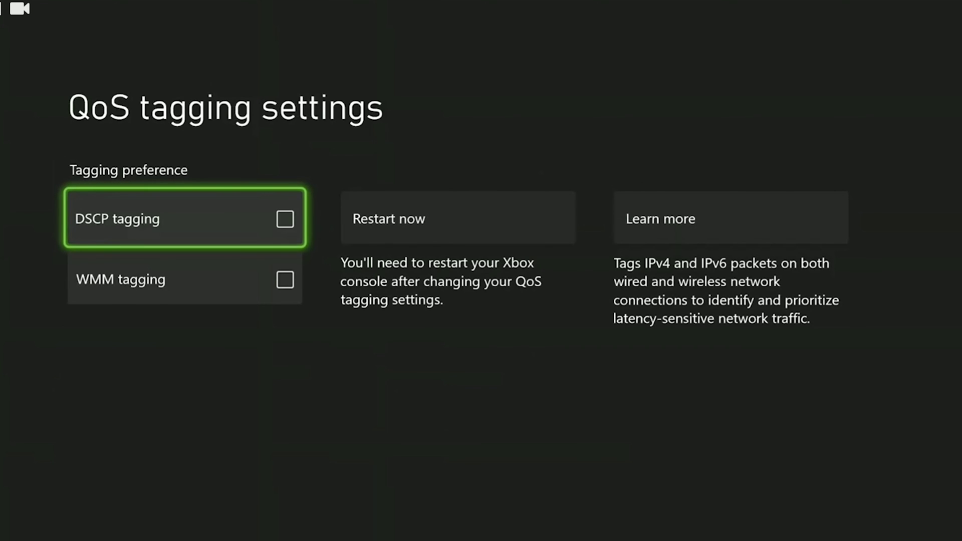
Step: Turn on DSCP tagging and WMM tagging in the QoS tagging settings
key("Return")
key("Down")
key("Return")
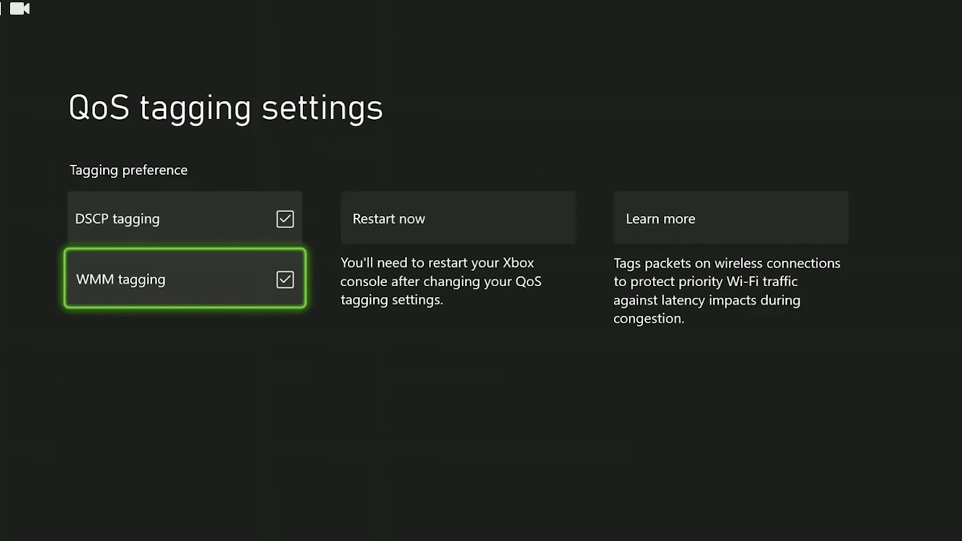
key("Up")
key("Right")
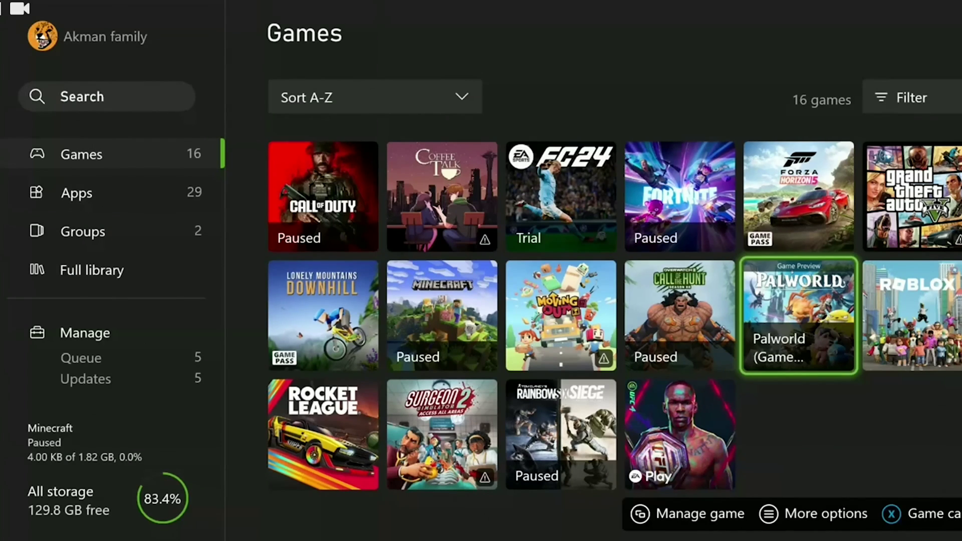
Step: Start uninstalling Palworld from its options menu, then go back to Home
key("Menu")
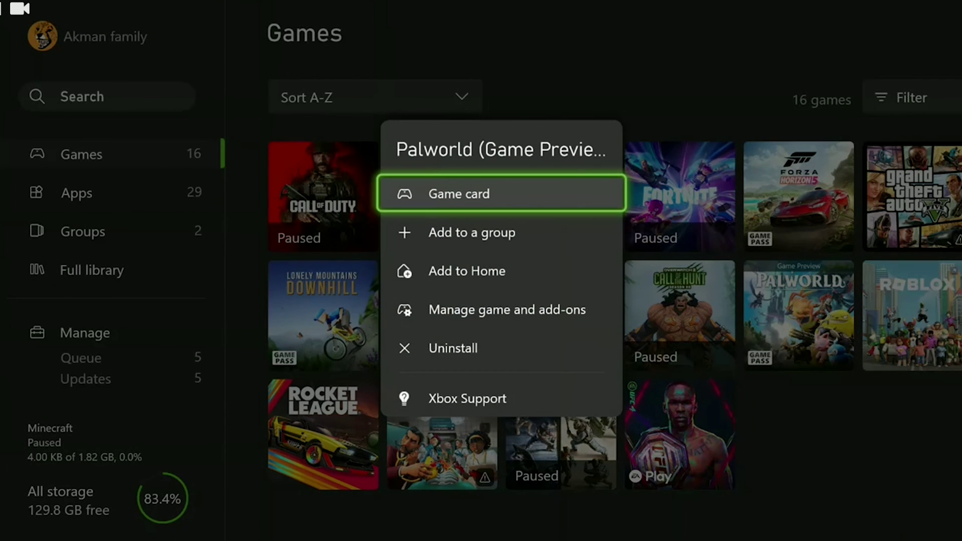
key("Down")
key("Down")
key("Down")
key("Down")
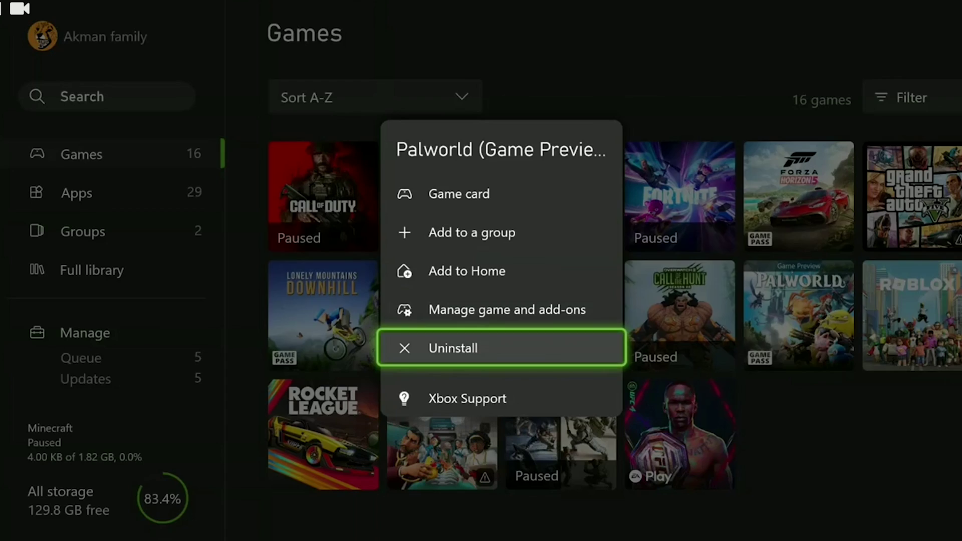
key("Escape")
key("super")
key("Return")
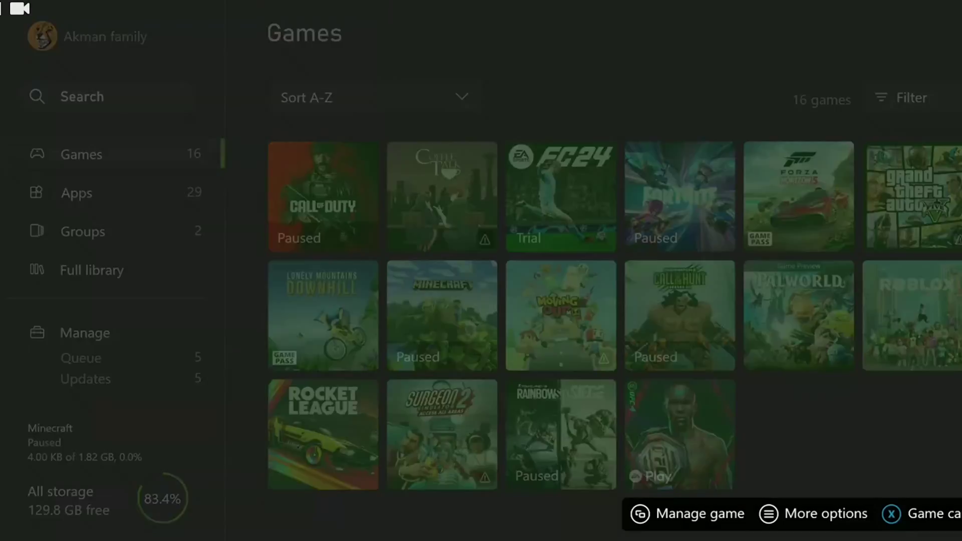